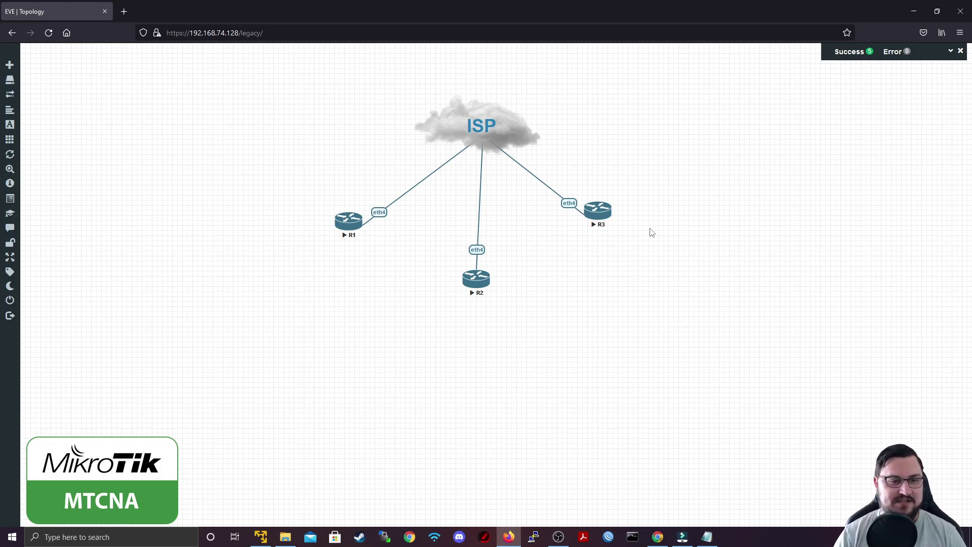
Try a RoMON connection to R1, which fails as not enabled, then log into R1 by MAC
{"action": "left_click", "coordinate": [609, 536]}
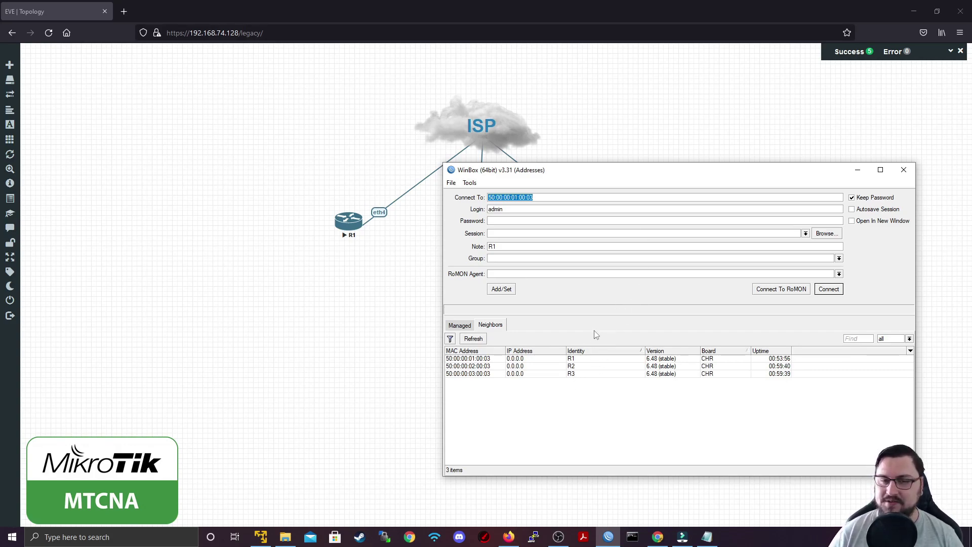
{"action": "left_click_drag", "start_coordinate": [602, 172], "coordinate": [815, 164]}
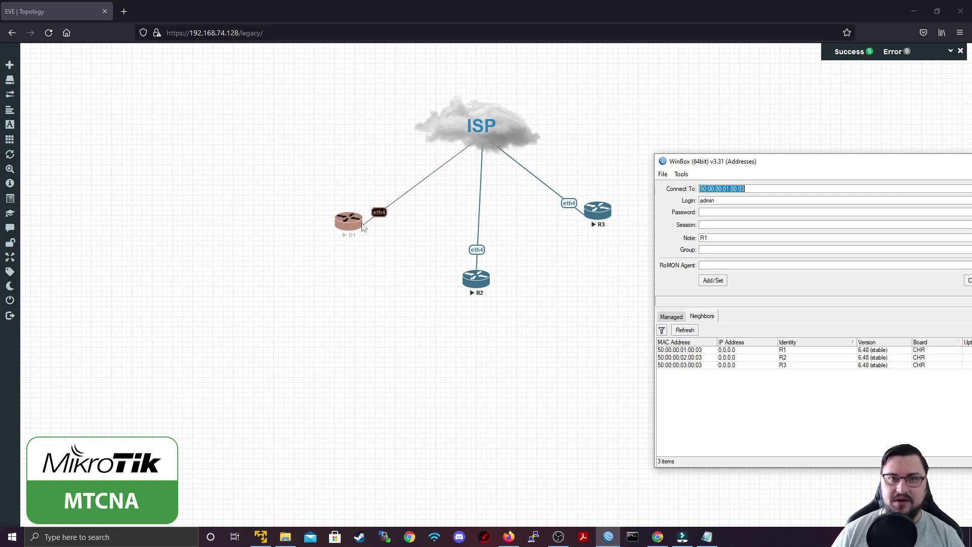
{"action": "left_click_drag", "start_coordinate": [766, 164], "coordinate": [598, 176]}
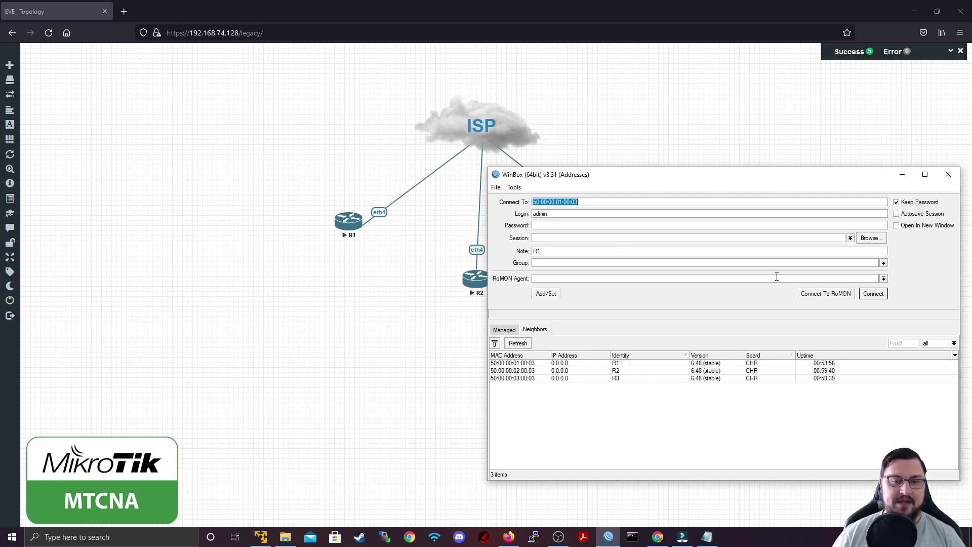
{"action": "left_click", "coordinate": [808, 298]}
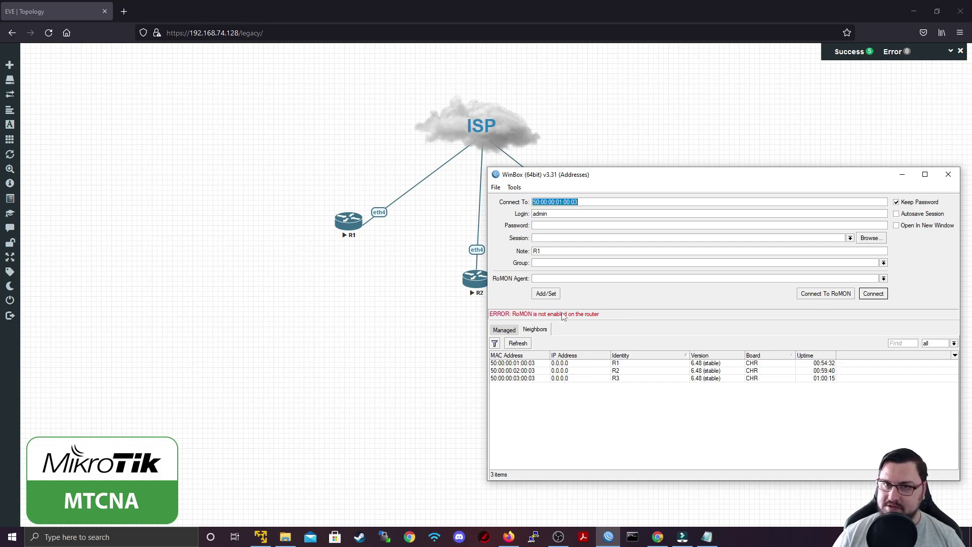
{"action": "left_click", "coordinate": [867, 295]}
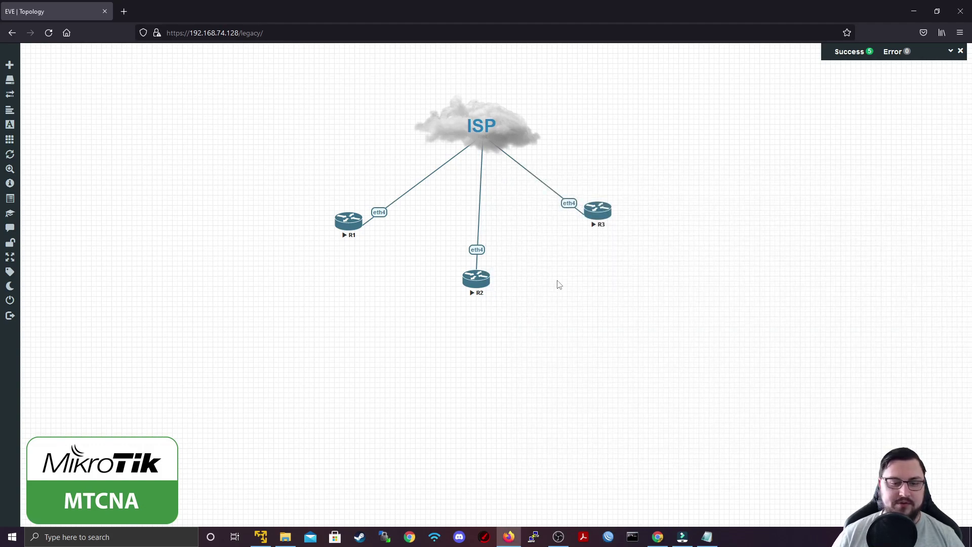
Maximize and enlarge R1's session, then tick Enabled in its Tools > RoMON settings
{"action": "double_click", "coordinate": [573, 175]}
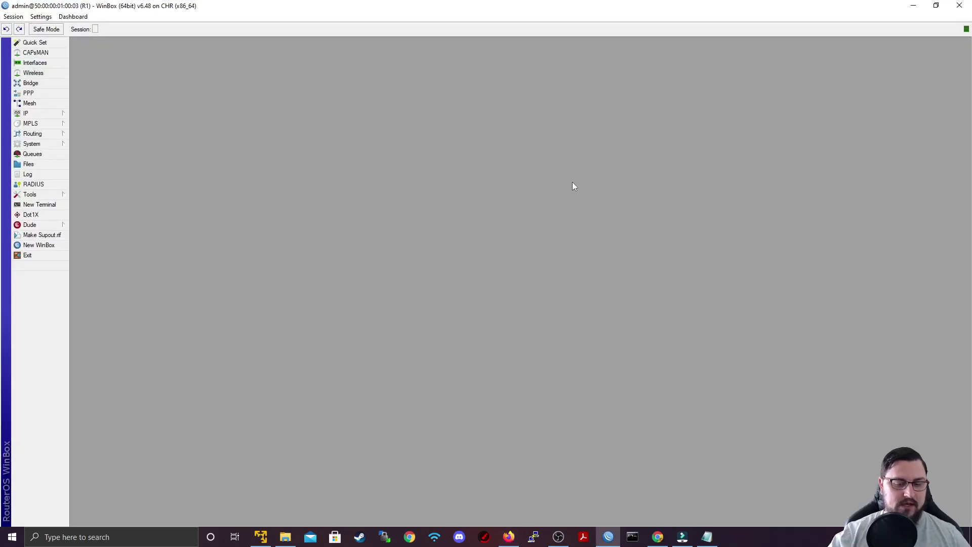
{"action": "key", "text": "ctrl+plus"}
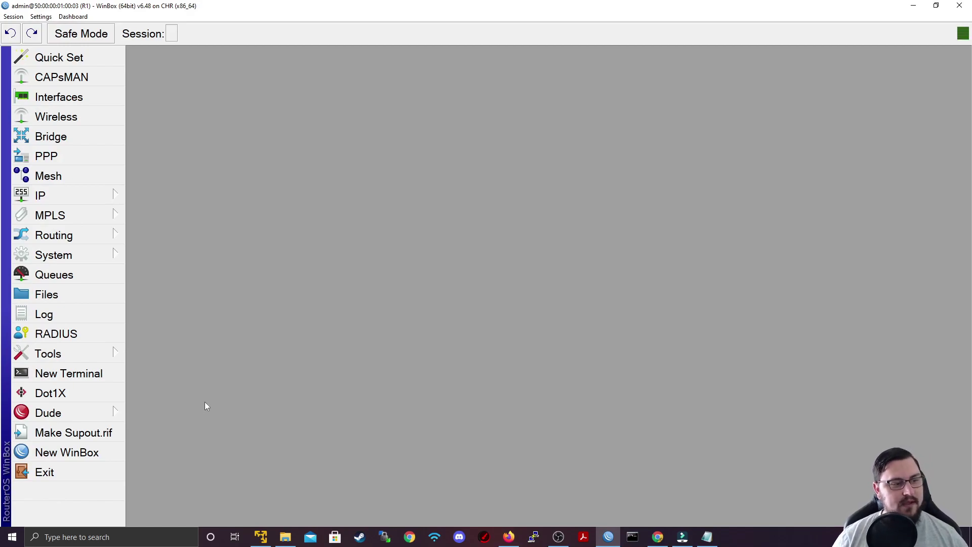
{"action": "left_click", "coordinate": [104, 361]}
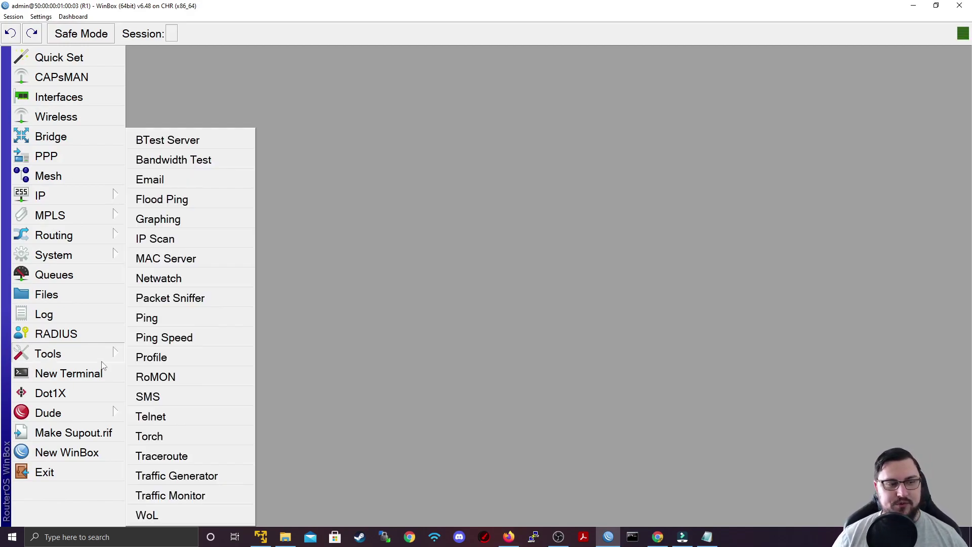
{"action": "left_click", "coordinate": [152, 378]}
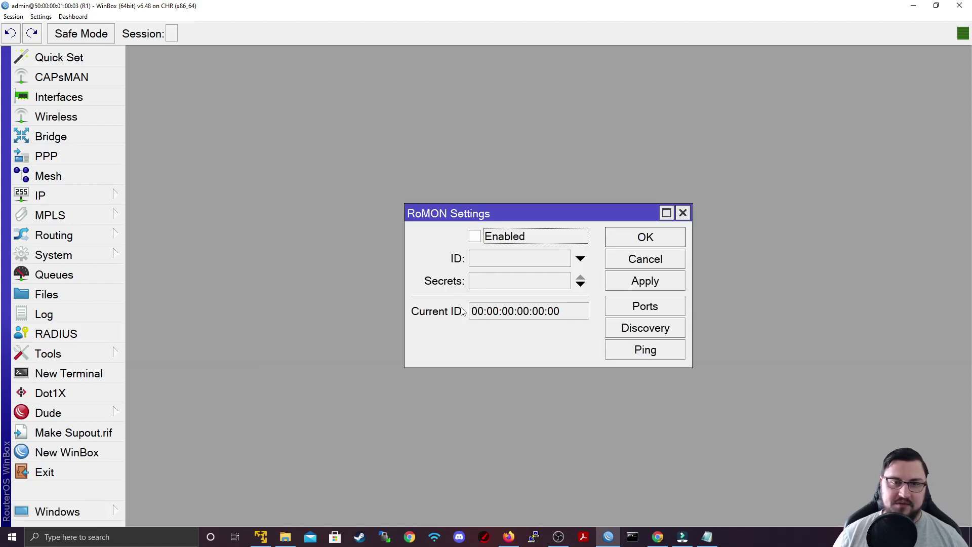
{"action": "left_click", "coordinate": [476, 237]}
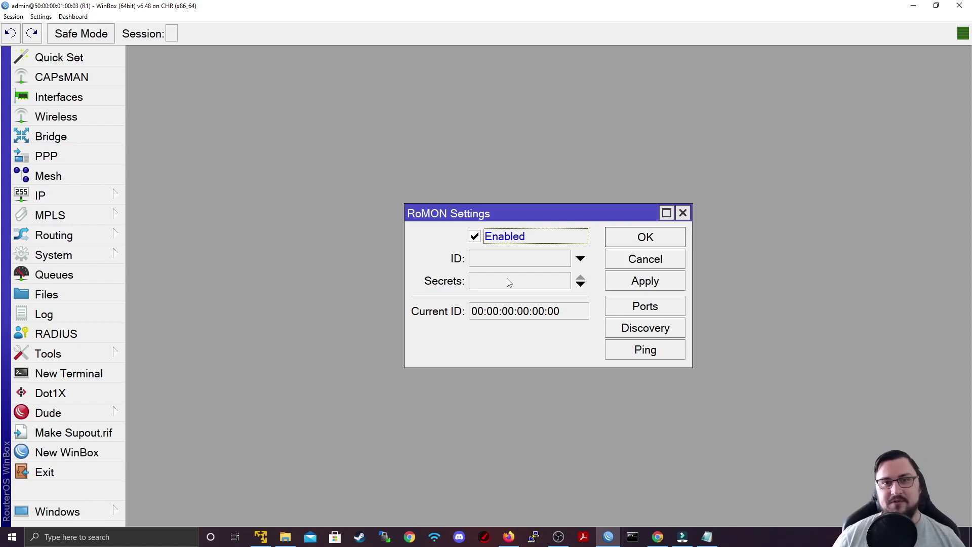
Enter a RoMON secret and apply it, giving R1 Current ID 50:00:00:01:00:04
{"action": "left_click", "coordinate": [508, 282]}
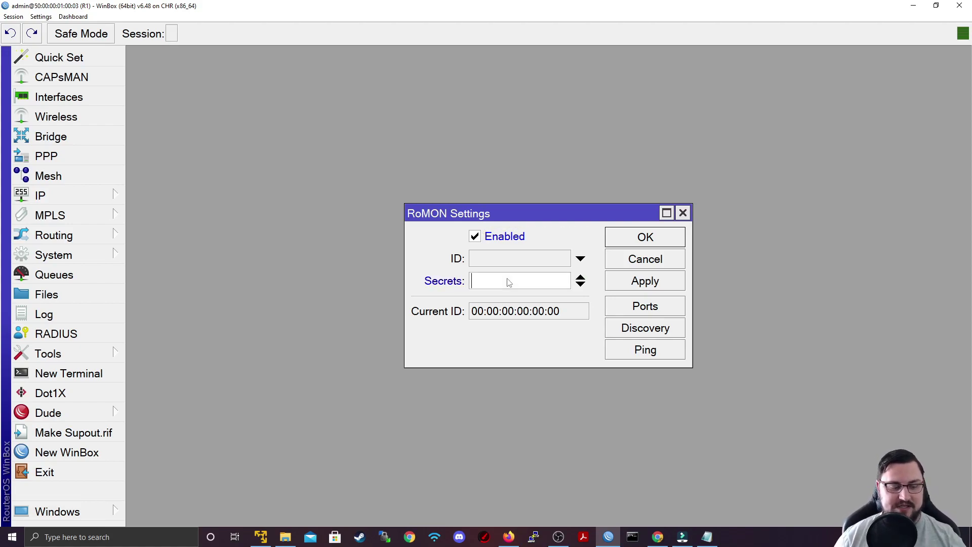
{"action": "type", "text": "******"}
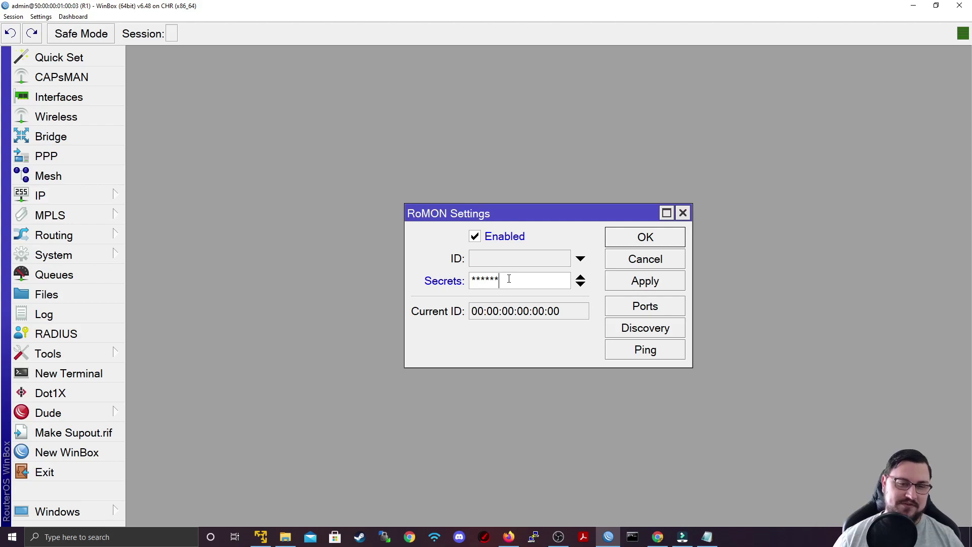
{"action": "left_click", "coordinate": [628, 286]}
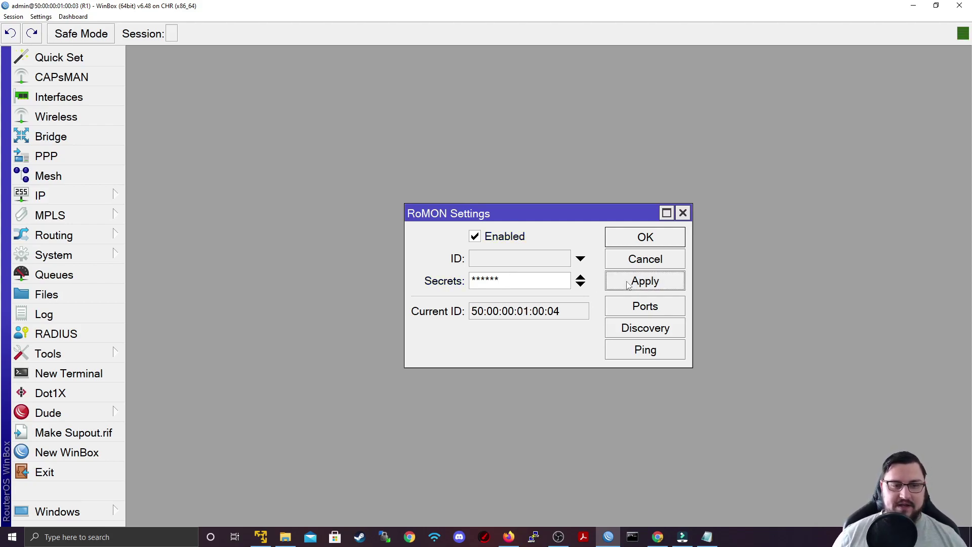
{"action": "left_click_drag", "start_coordinate": [564, 311], "coordinate": [456, 315]}
{"action": "left_click_drag", "start_coordinate": [511, 281], "coordinate": [417, 285]}
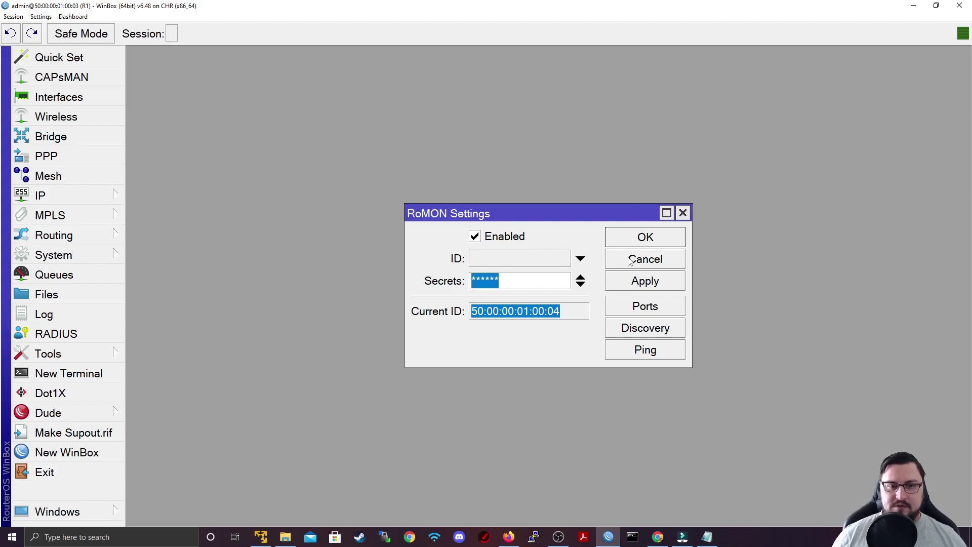
Check the all-interfaces RoMON port (cost 100) unchanged, then start RoMON Discovery
{"action": "left_click", "coordinate": [646, 303]}
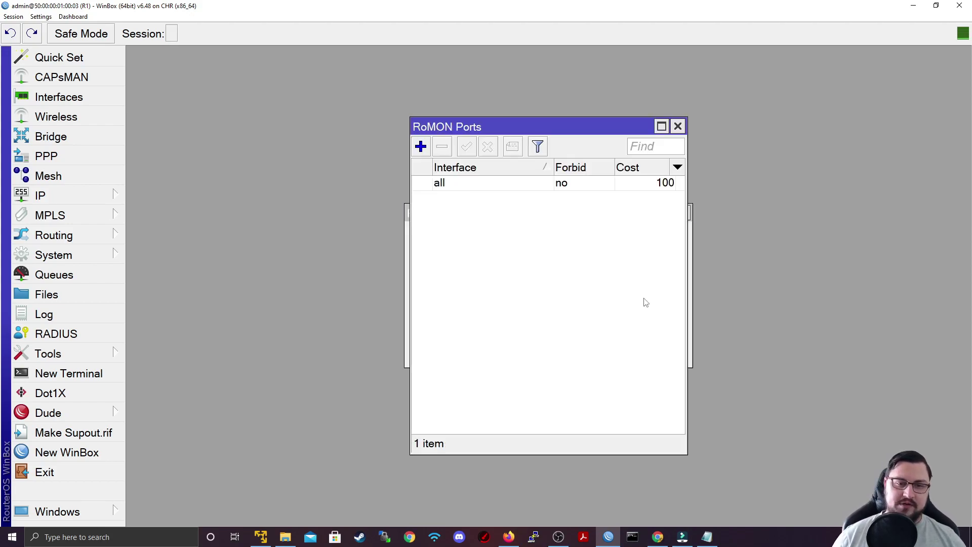
{"action": "double_click", "coordinate": [492, 183]}
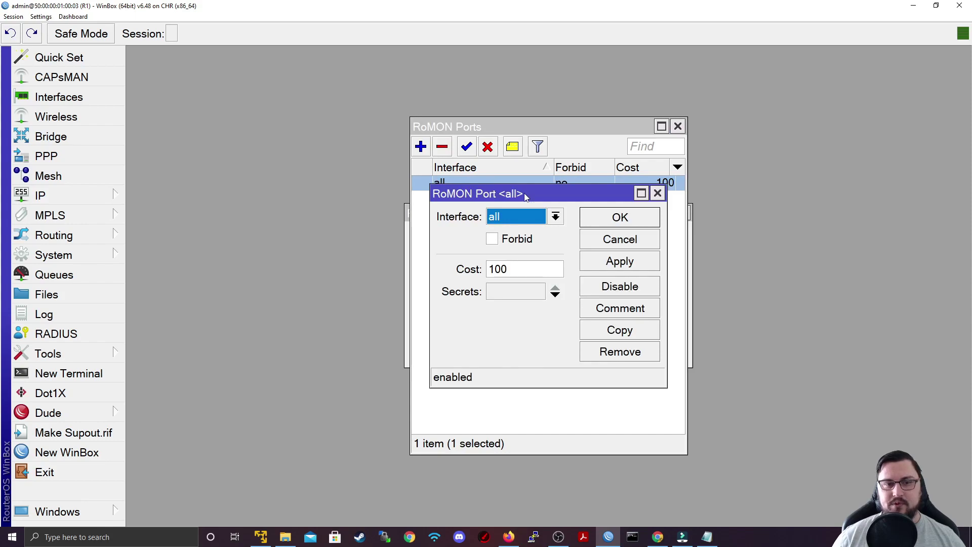
{"action": "left_click", "coordinate": [532, 268]}
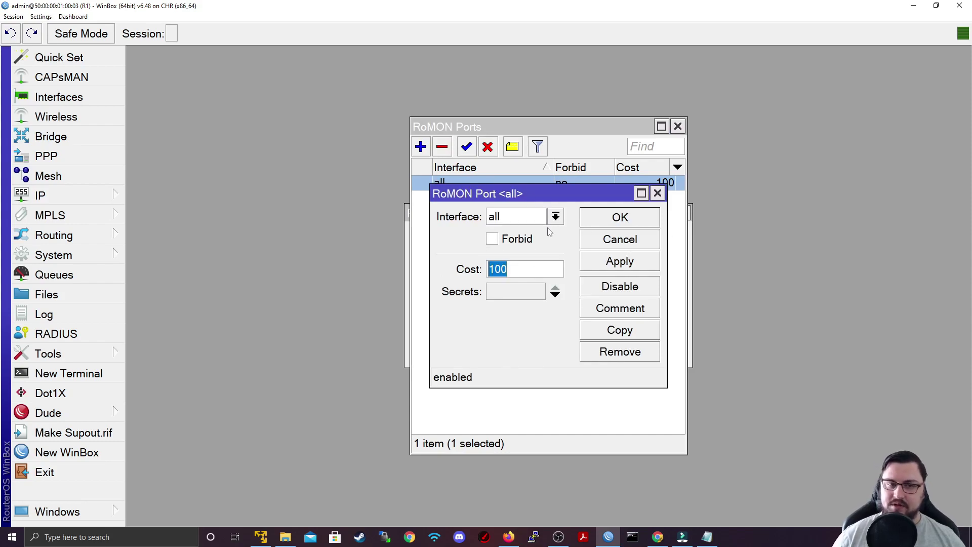
{"action": "left_click", "coordinate": [621, 246]}
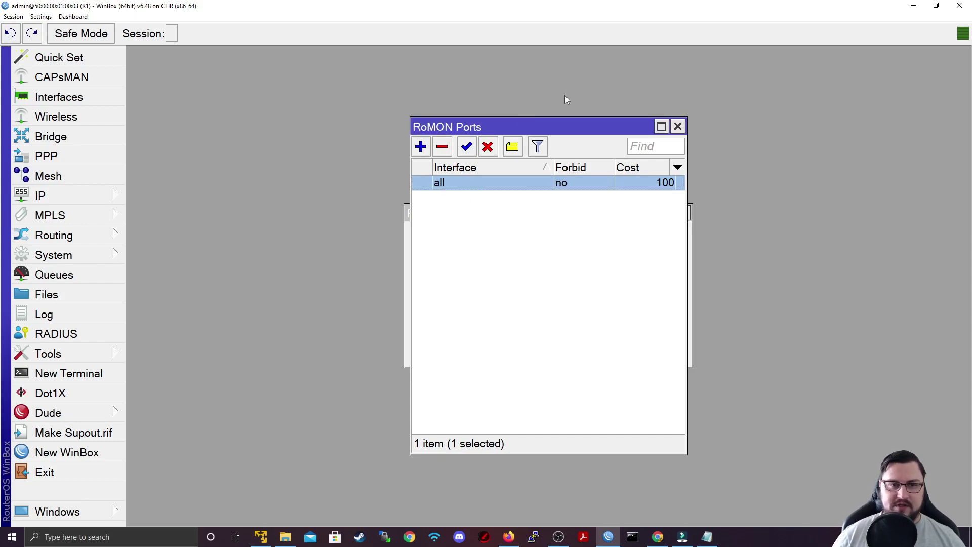
{"action": "left_click", "coordinate": [676, 128]}
{"action": "left_click", "coordinate": [649, 329]}
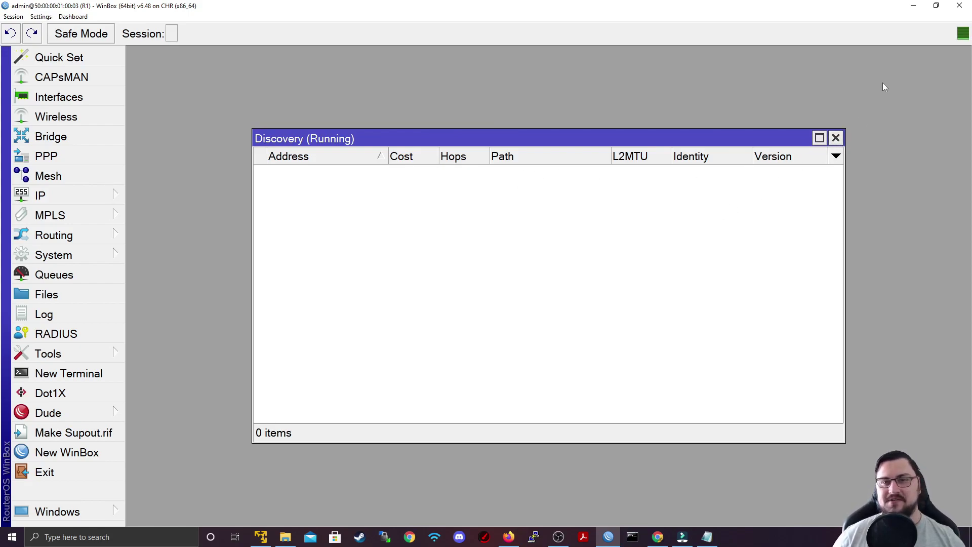
Open router R2's telnet console in PuTTY from the EVE-NG topology
{"action": "left_click", "coordinate": [915, 6]}
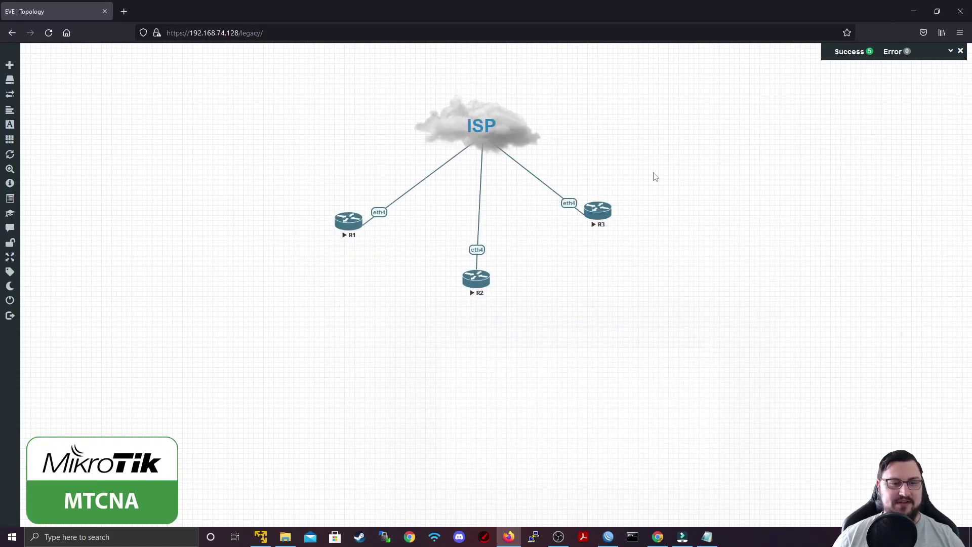
{"action": "left_click", "coordinate": [482, 283]}
{"action": "left_click", "coordinate": [514, 112]}
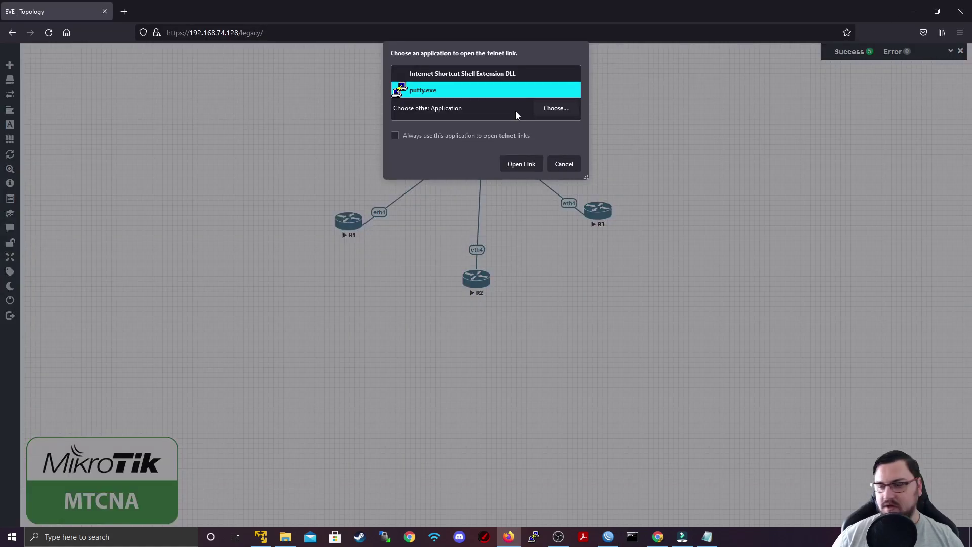
{"action": "left_click", "coordinate": [505, 169]}
Run 'tool romon set enabled=yes secrets=…' with the shared secret on R2, then close its console
{"action": "key", "text": "Return"}
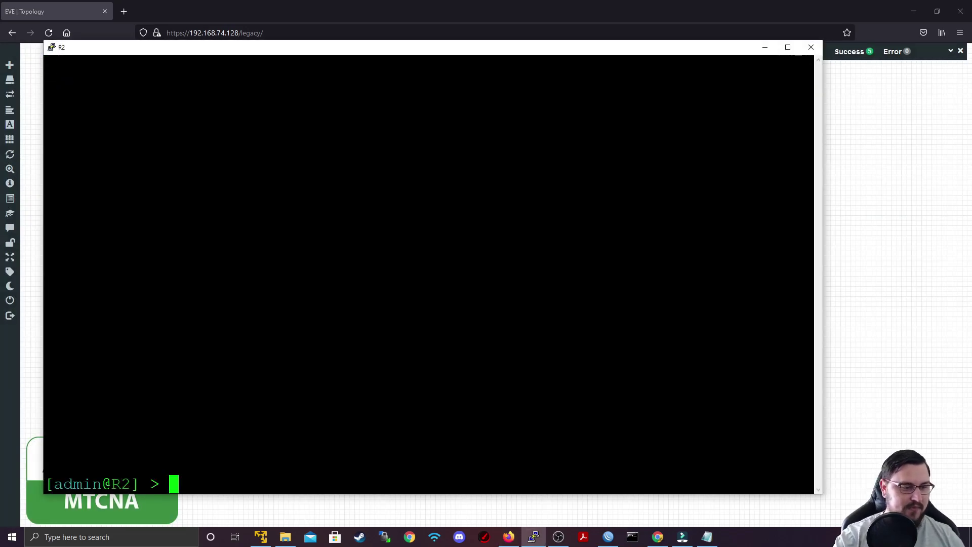
{"action": "type", "text": "tool "}
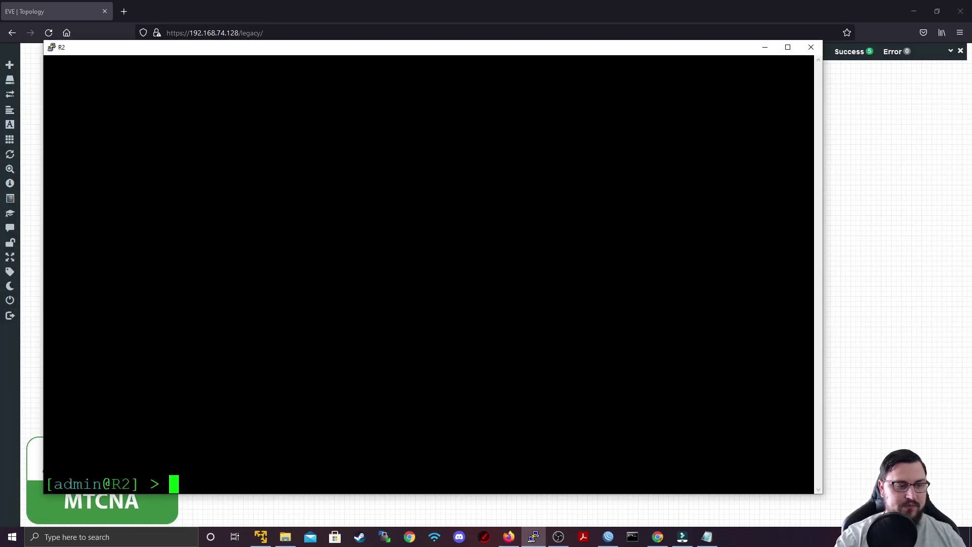
{"action": "type", "text": "rom"}
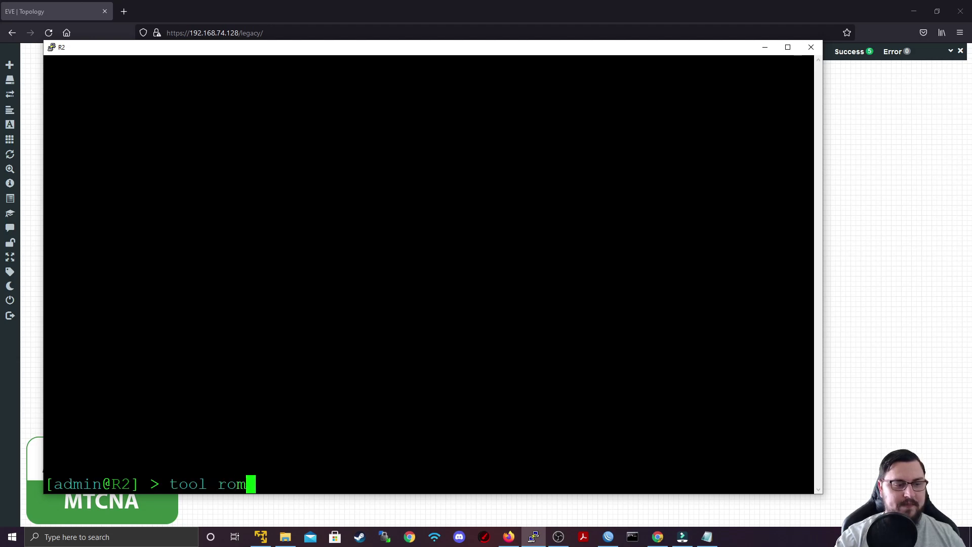
{"action": "key", "text": "Tab"}
{"action": "type", "text": "set enabled=ye"}
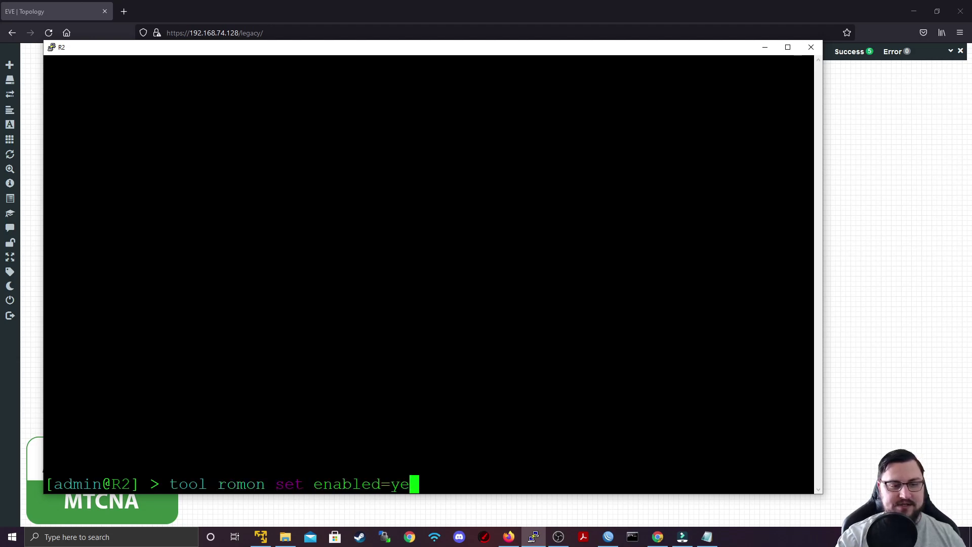
{"action": "type", "text": "s sec"}
{"action": "key", "text": "Tab"}
{"action": "type", "text": "123456"}
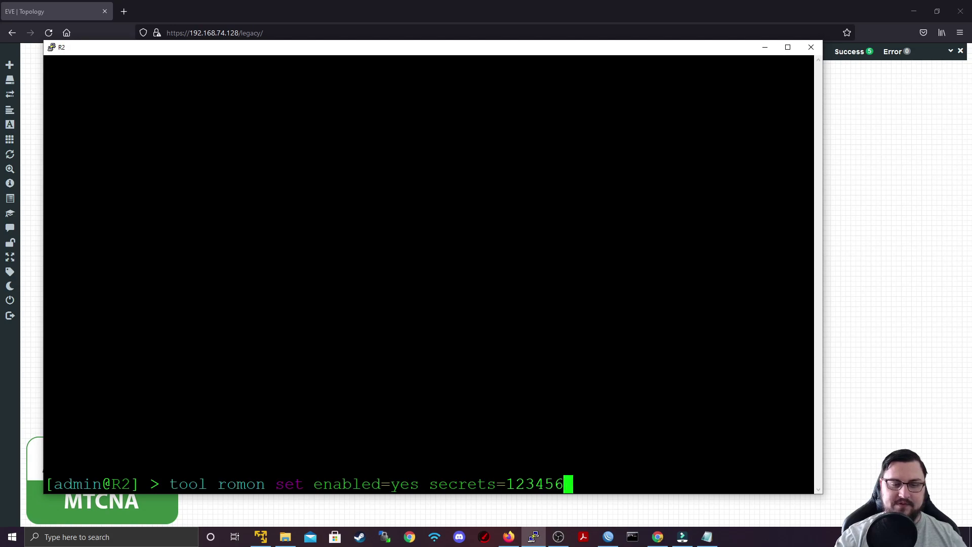
{"action": "key", "text": "Return"}
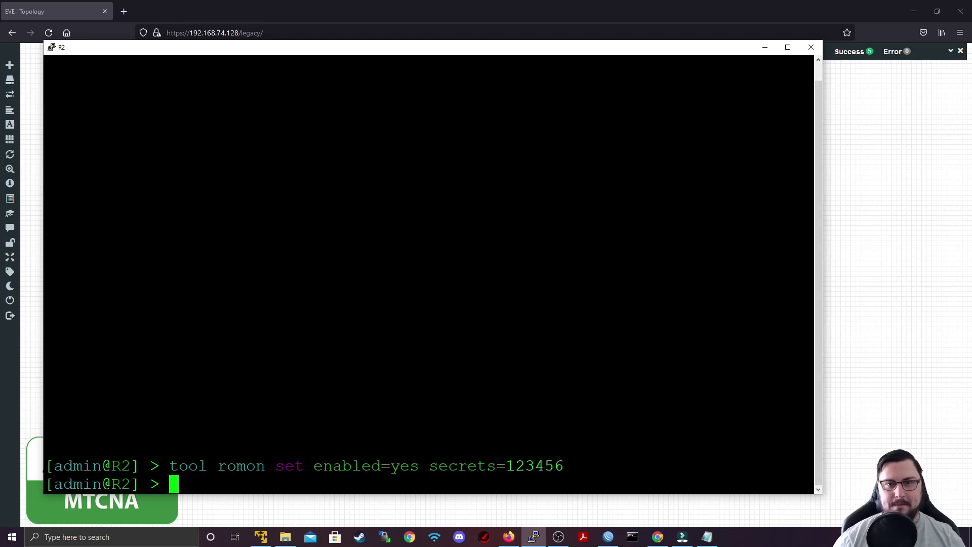
{"action": "left_click", "coordinate": [810, 49]}
{"action": "left_click", "coordinate": [504, 305]}
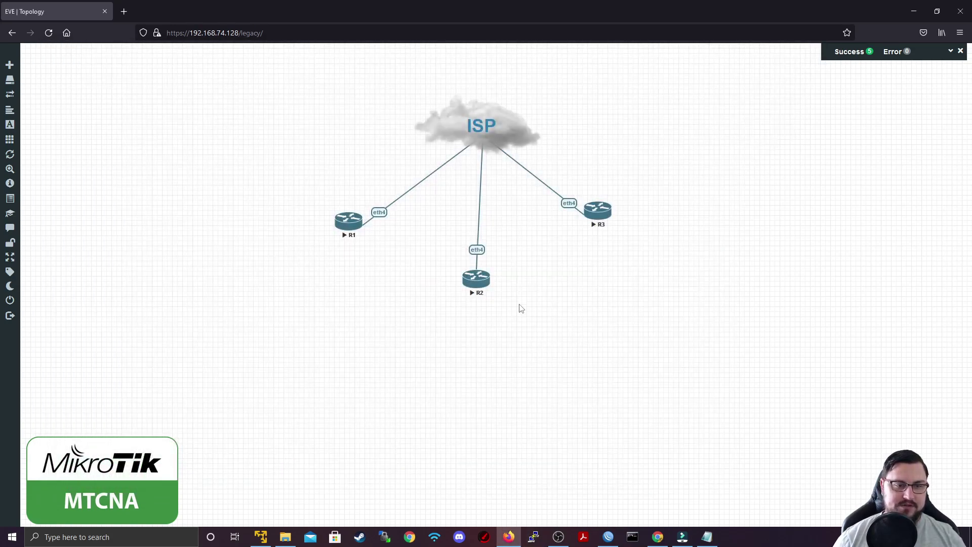
Enable RoMON with the same shared secret on R3 via its PuTTY console, then close it
{"action": "left_click", "coordinate": [610, 211]}
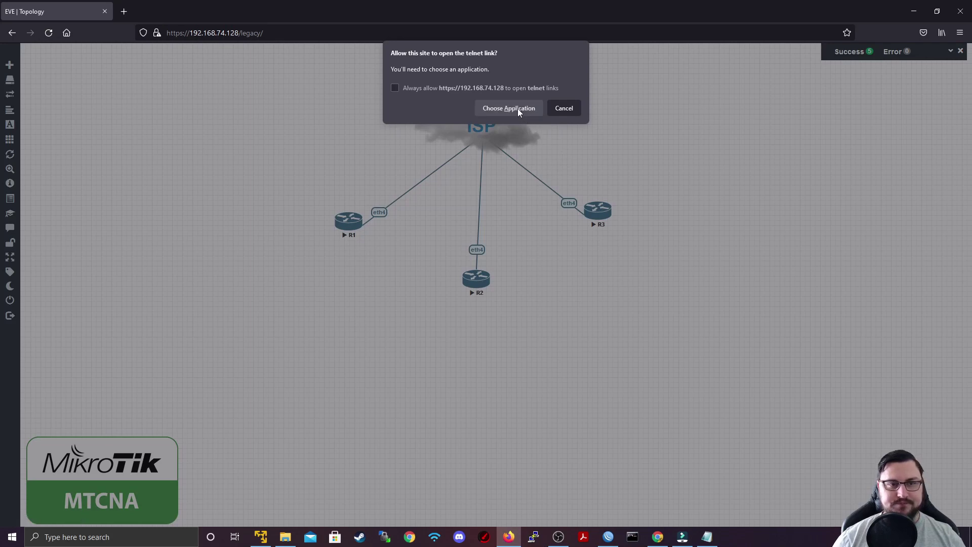
{"action": "left_click", "coordinate": [521, 163]}
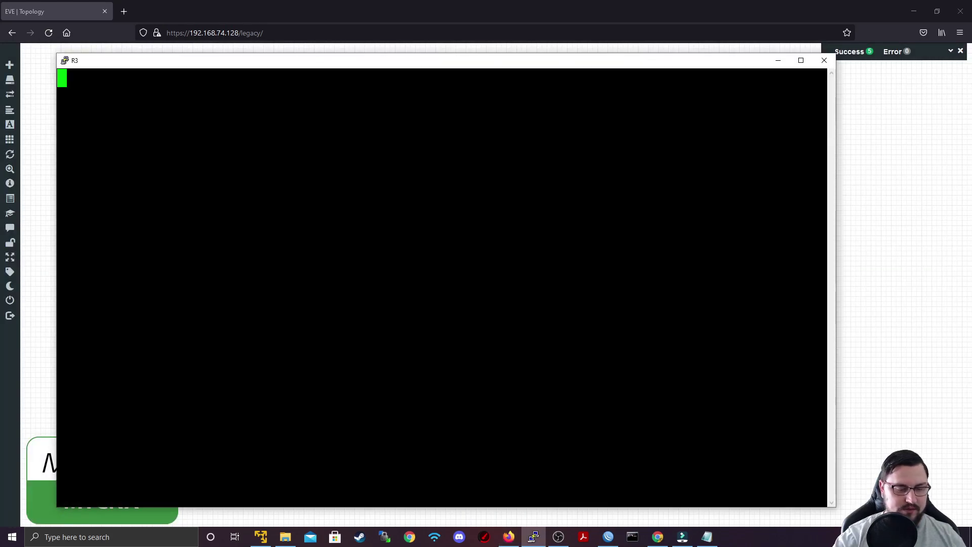
{"action": "key", "text": "Return"}
{"action": "type", "text": "tool romon "}
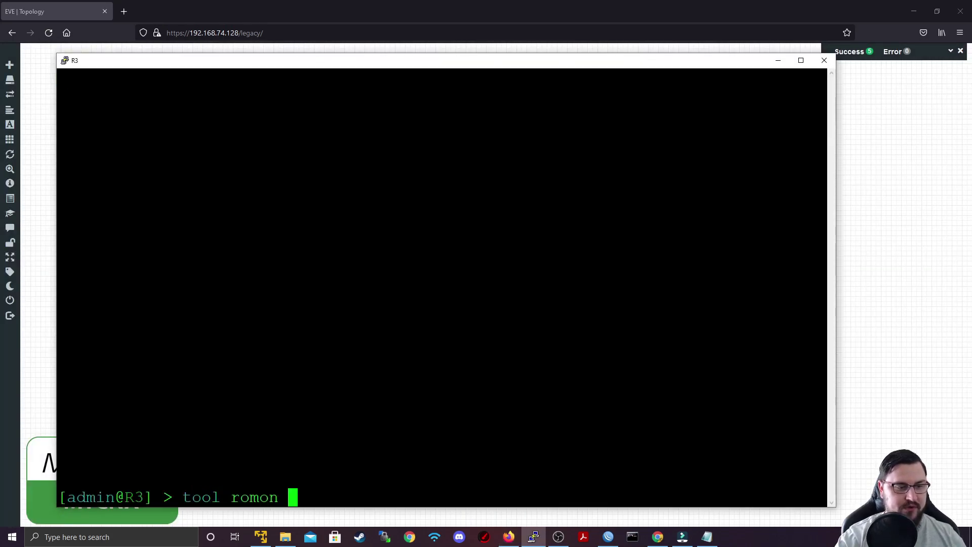
{"action": "type", "text": "set enabled=yes "}
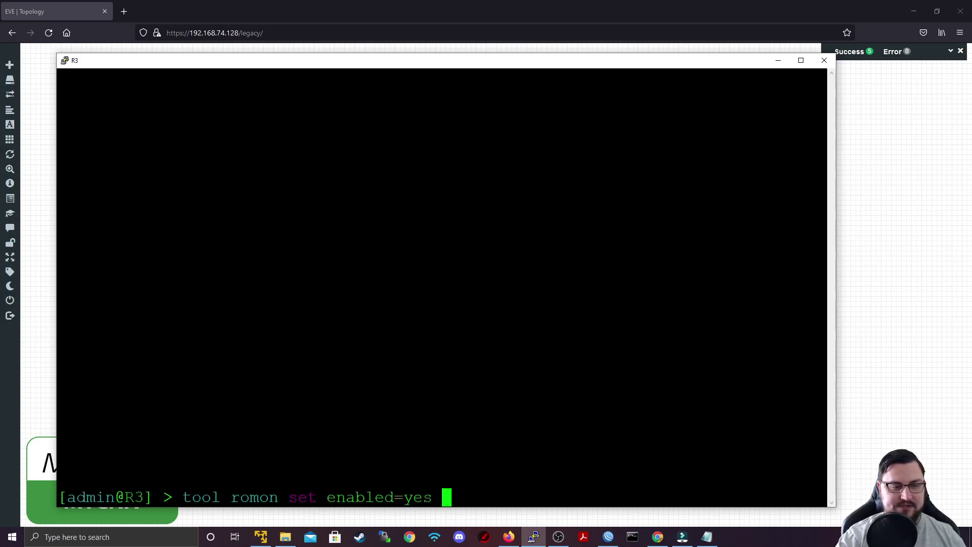
{"action": "type", "text": "secrets=123456"}
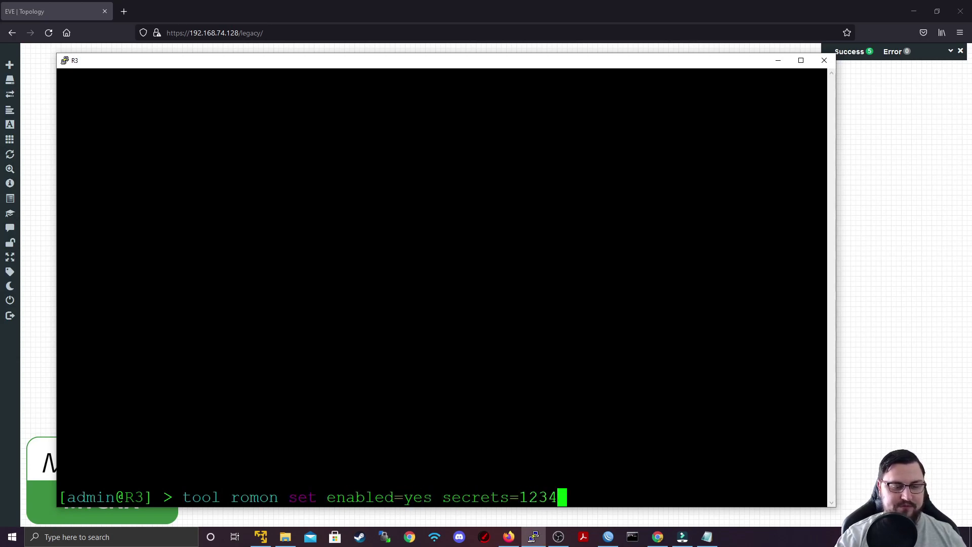
{"action": "key", "text": "Return"}
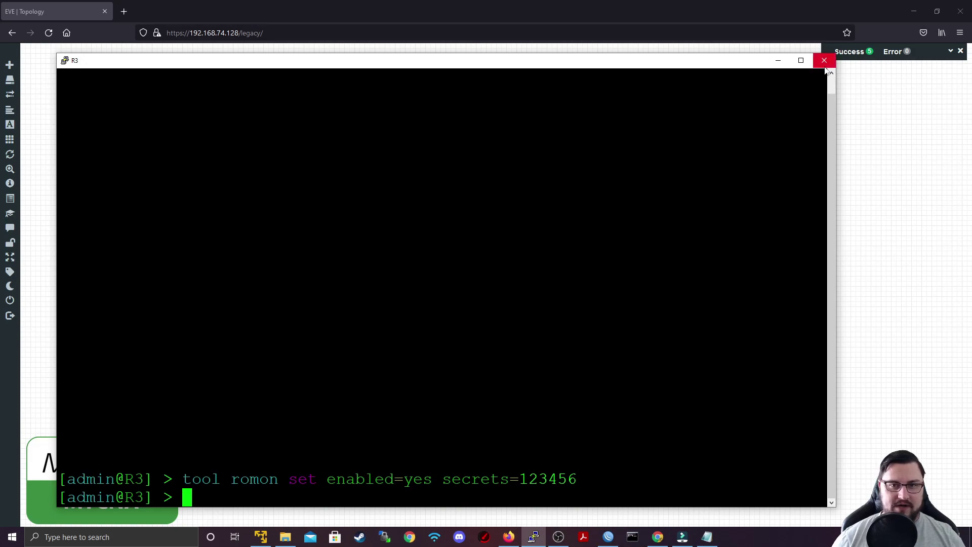
{"action": "left_click", "coordinate": [825, 60]}
Confirm closing R3's console and view R1's Discovery list, selecting the R2 entry
{"action": "left_click", "coordinate": [503, 305]}
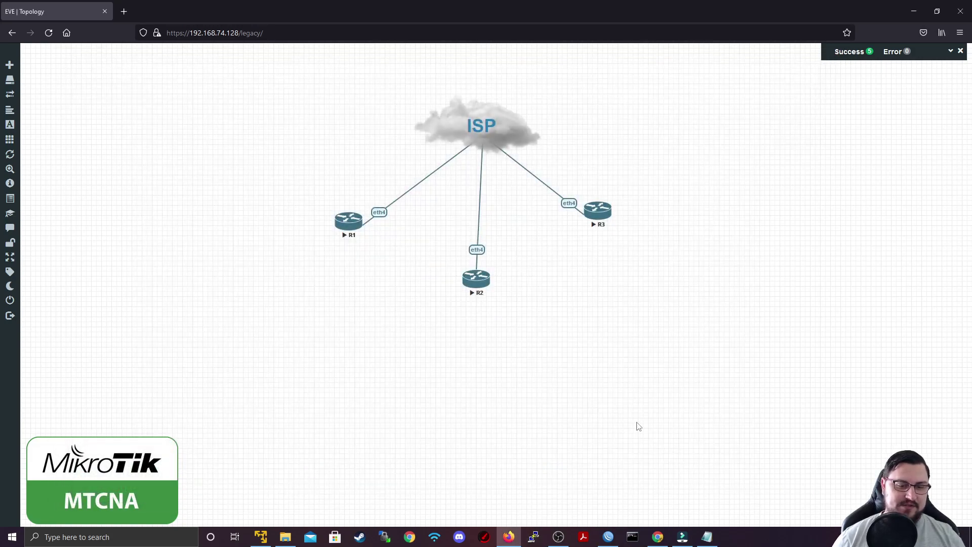
{"action": "left_click", "coordinate": [608, 537]}
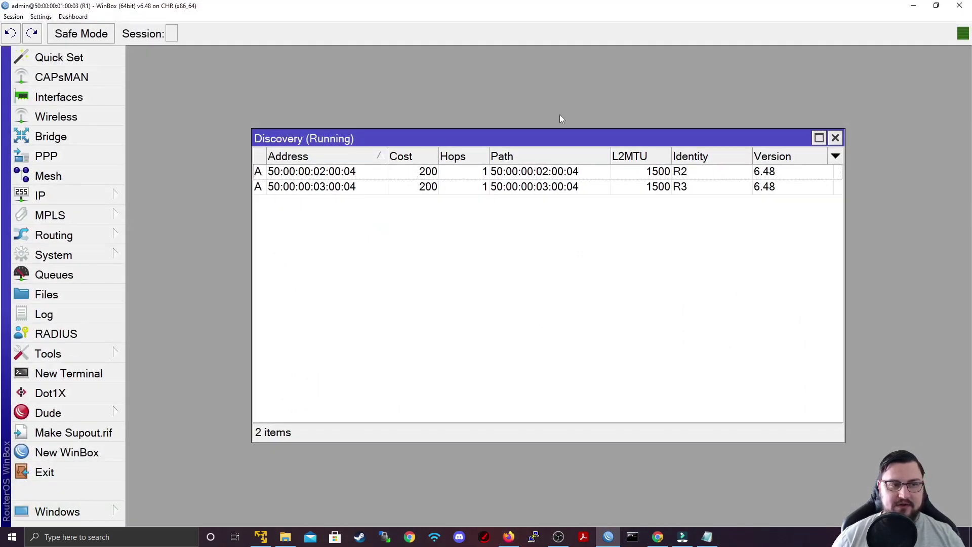
{"action": "left_click_drag", "start_coordinate": [481, 138], "coordinate": [535, 121]}
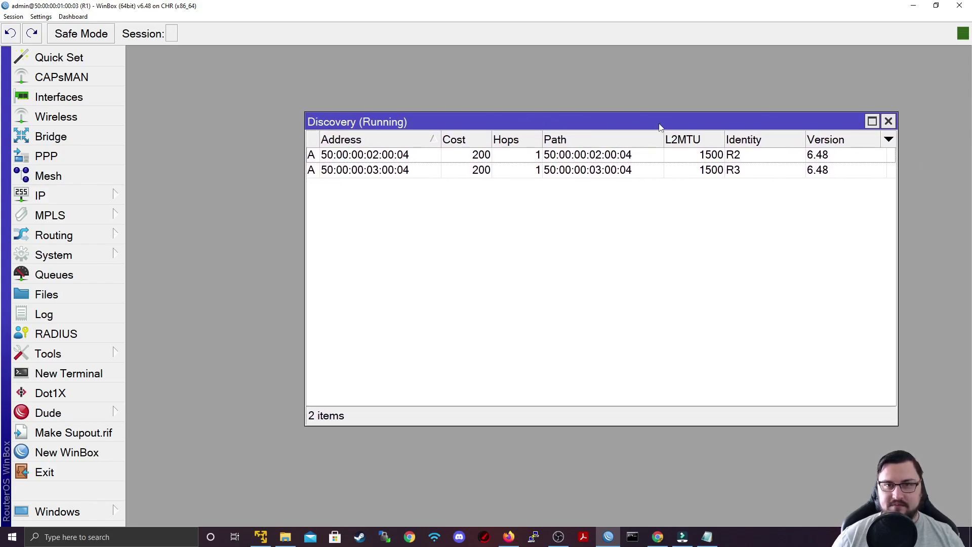
{"action": "left_click", "coordinate": [358, 158]}
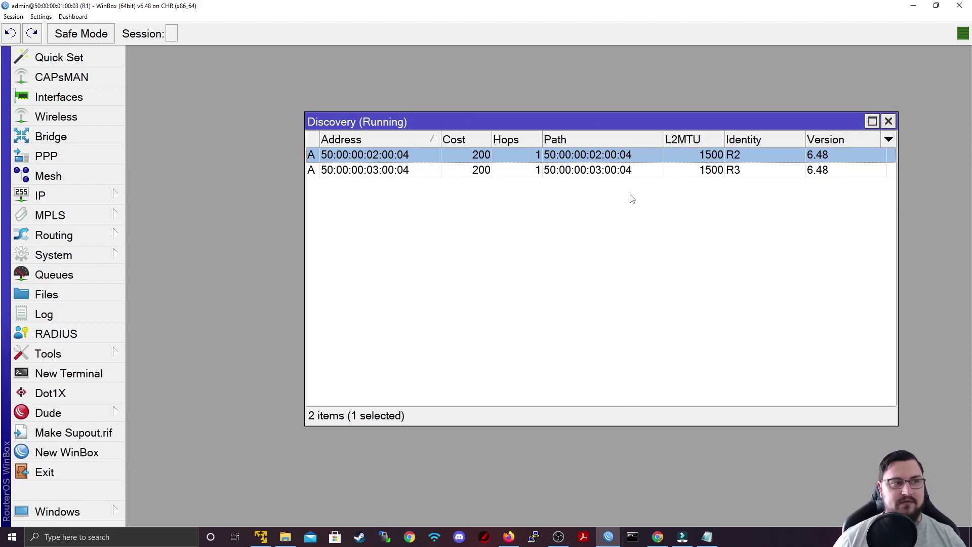
Disconnect the R1 session and connect the login window to RoMON with R1 as agent
{"action": "left_click", "coordinate": [13, 17]}
{"action": "left_click", "coordinate": [33, 106]}
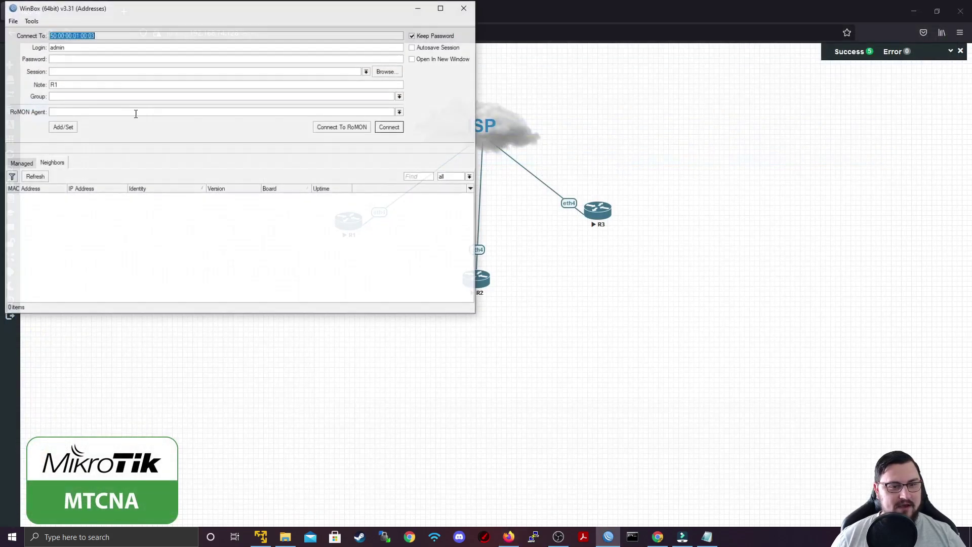
{"action": "left_click_drag", "start_coordinate": [201, 9], "coordinate": [554, 156]}
{"action": "left_click", "coordinate": [531, 344]}
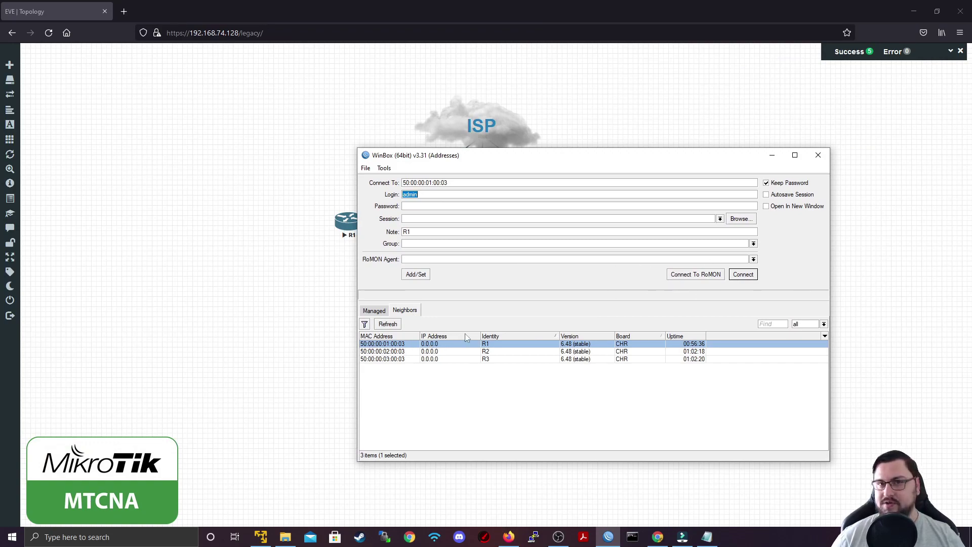
{"action": "left_click", "coordinate": [679, 276]}
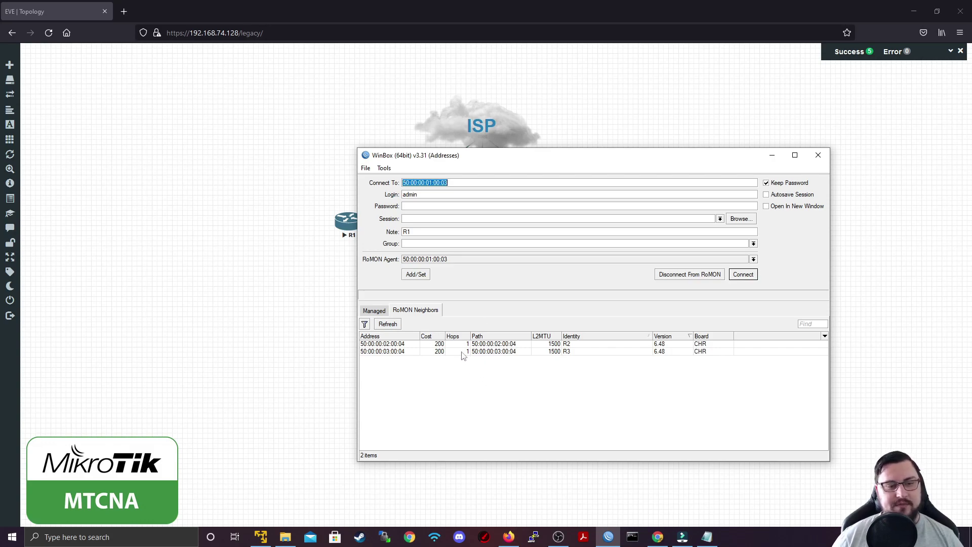
Select R3 among the RoMON neighbours, connect to it, and move its session window right
{"action": "left_click", "coordinate": [409, 353]}
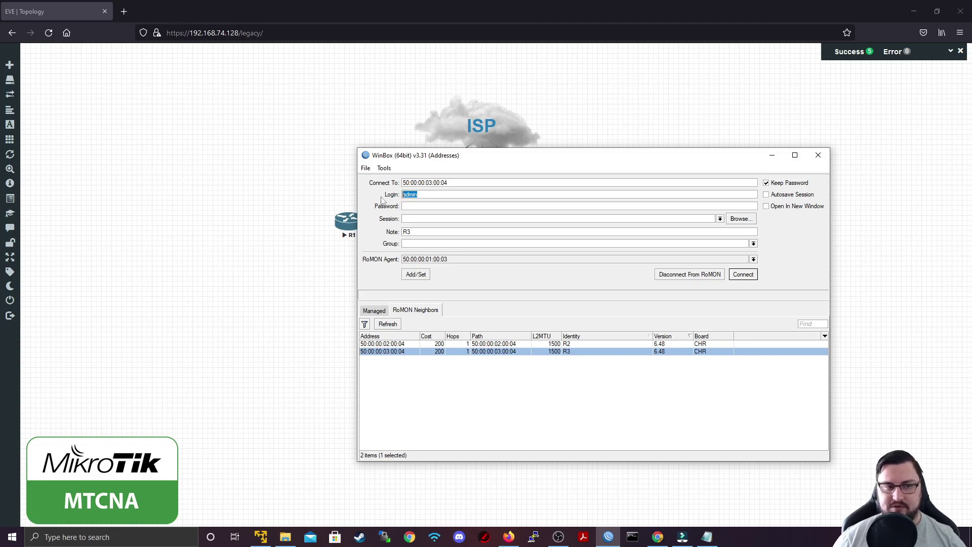
{"action": "left_click", "coordinate": [410, 206]}
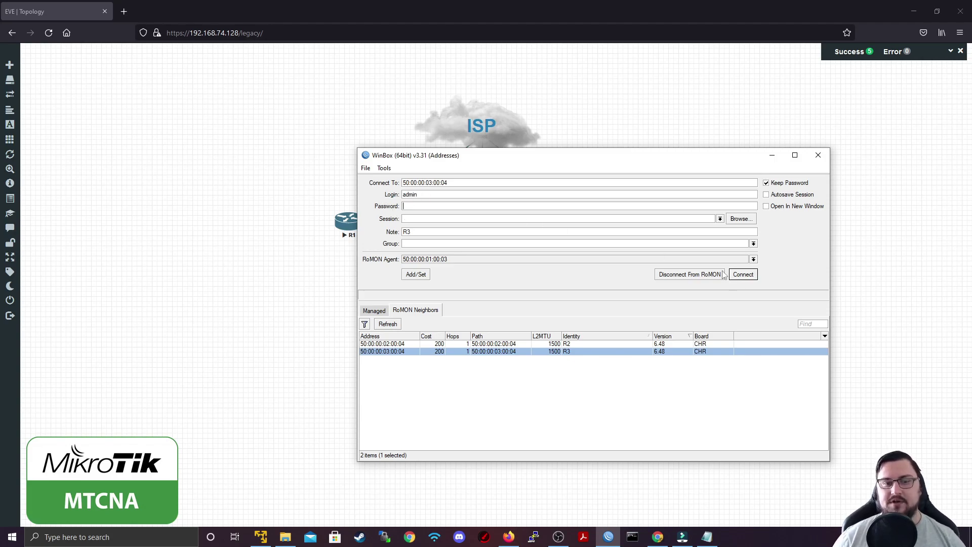
{"action": "left_click", "coordinate": [740, 276]}
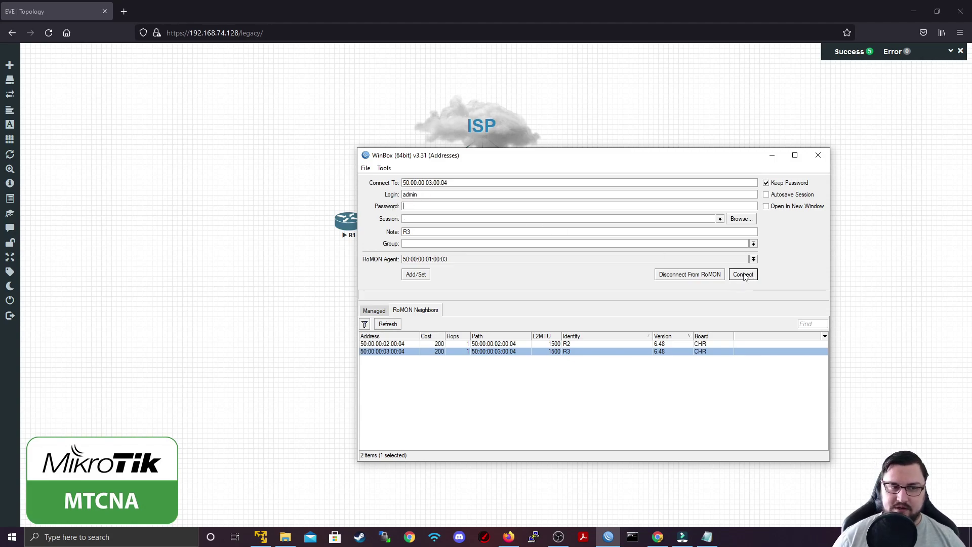
{"action": "left_click", "coordinate": [743, 276]}
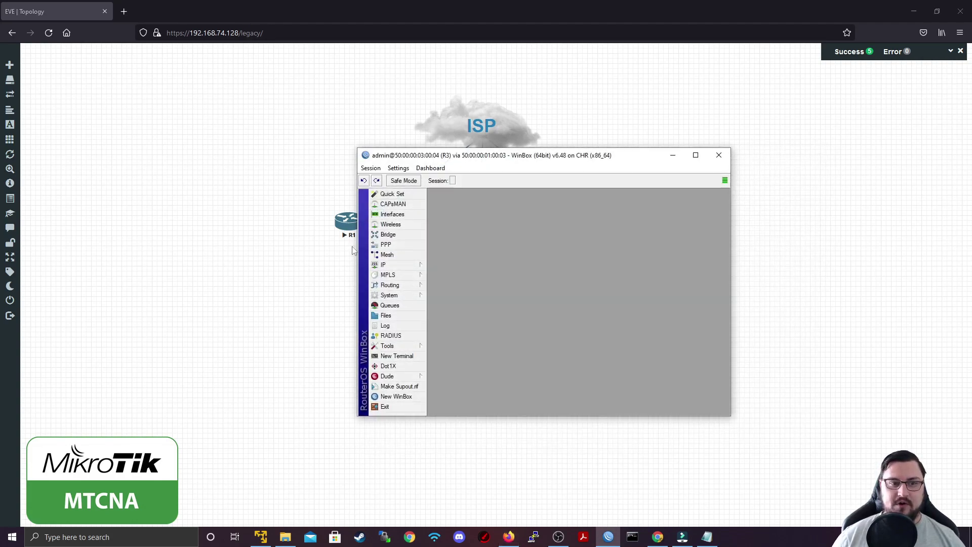
{"action": "left_click_drag", "start_coordinate": [447, 161], "coordinate": [480, 165]}
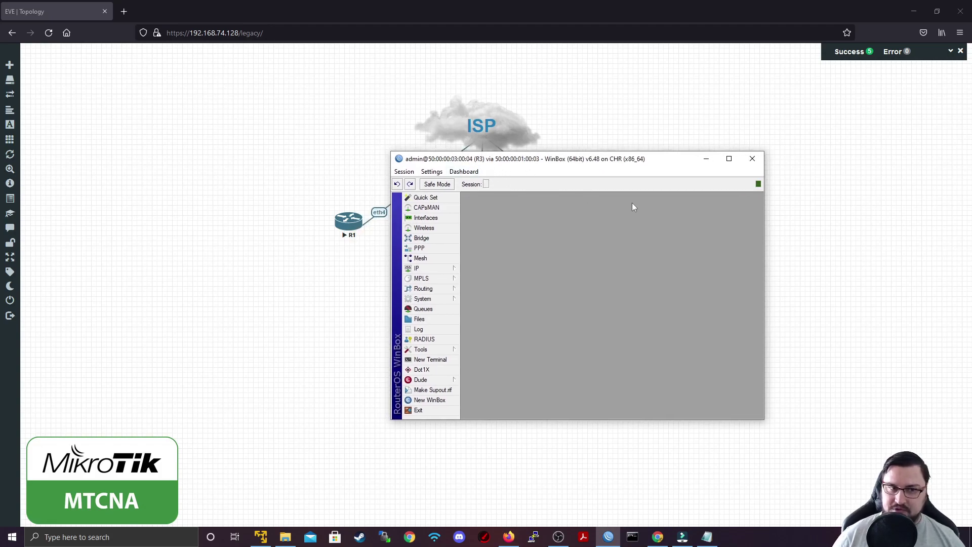
{"action": "left_click_drag", "start_coordinate": [522, 162], "coordinate": [588, 172]}
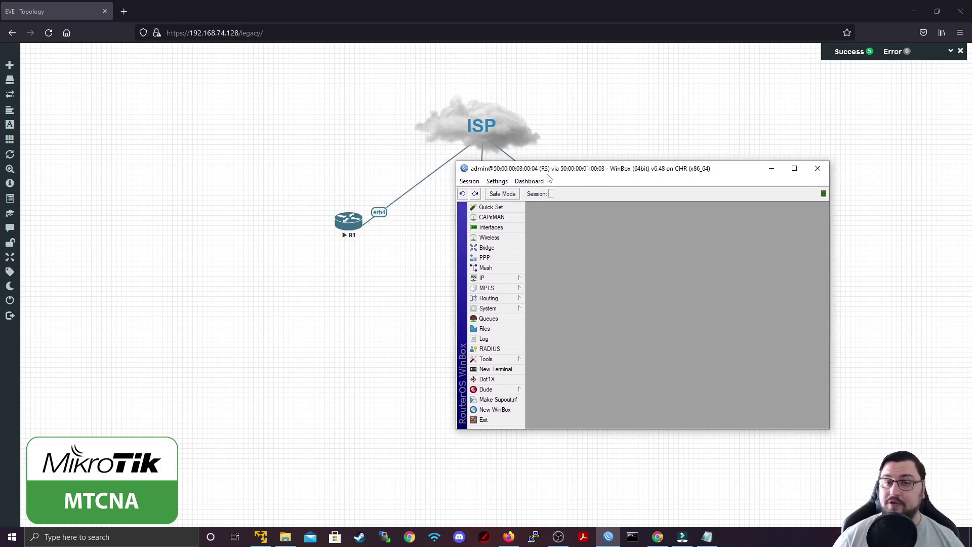